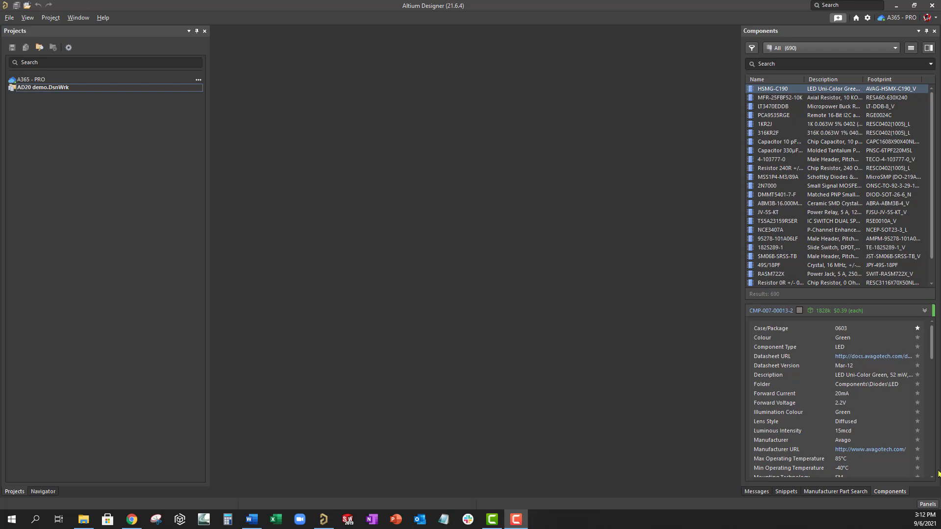
Open the server Explorer at Managed Content > Templates > Component Templates.
click(927, 504)
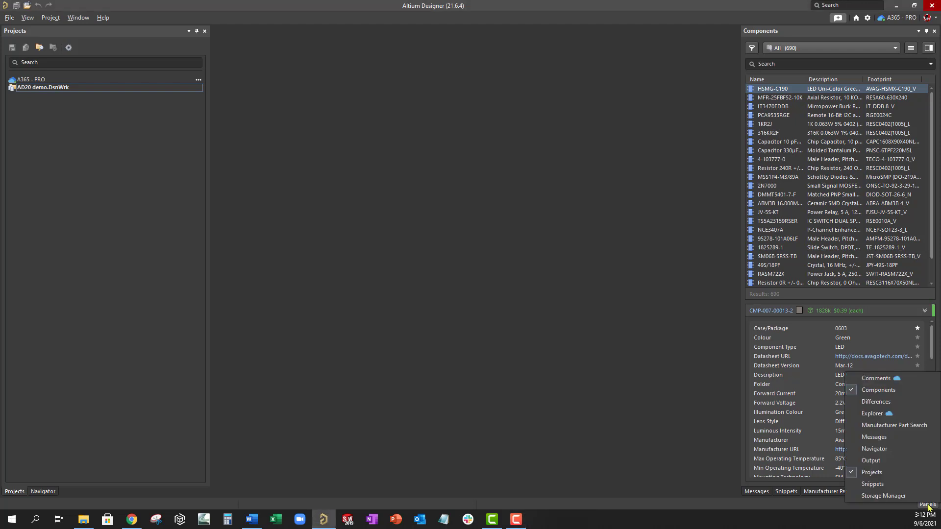
click(882, 416)
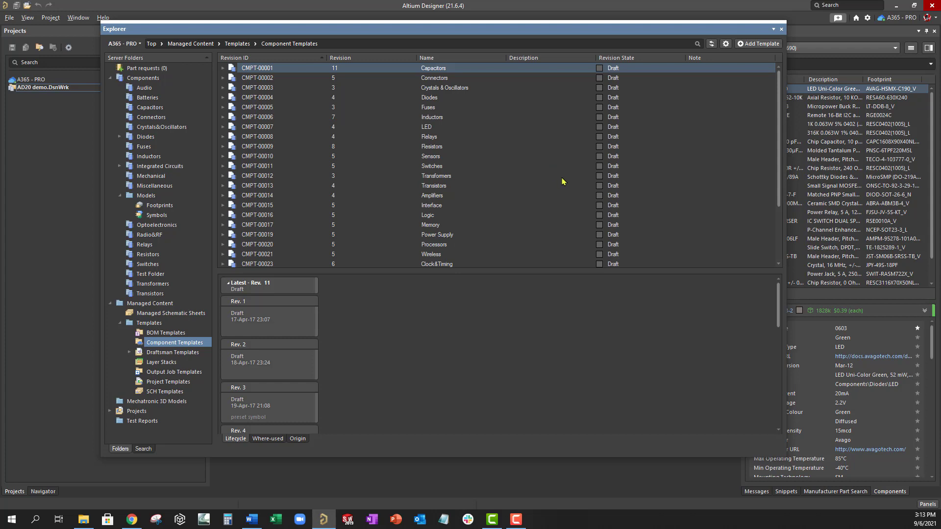
Add a component template named 'New Template' with the description 'New component template'.
click(750, 45)
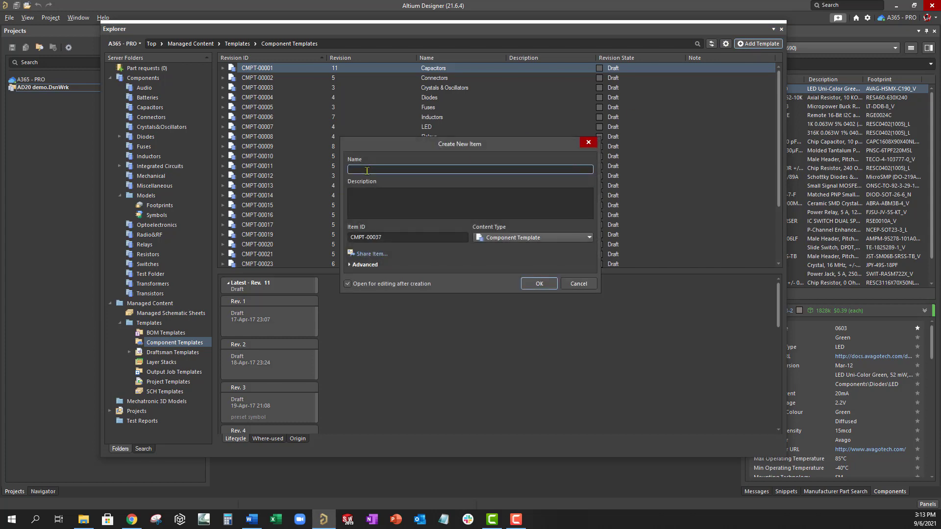
text(New Template)
key(Tab)
text(New component)
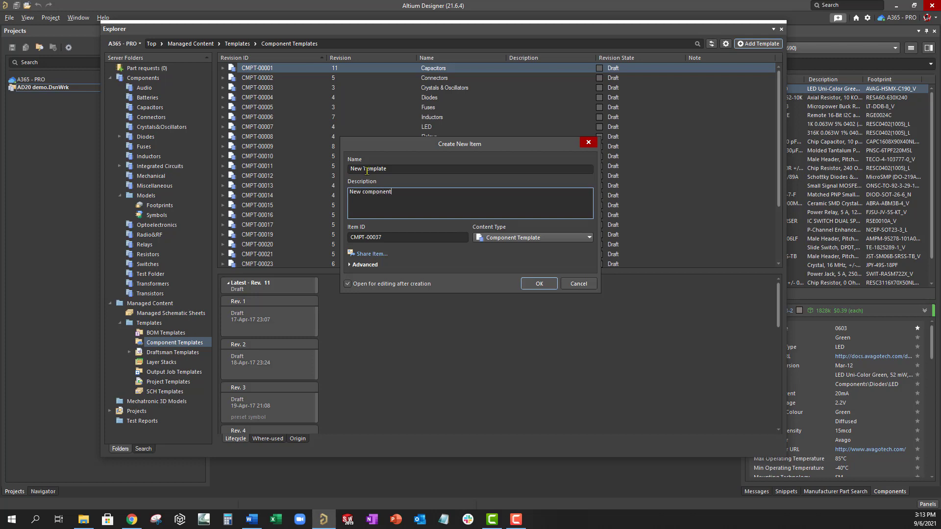
text( template)
Create the CMPT-00037 item and close Explorer to reveal its CMPT-00037-1 template document.
click(548, 286)
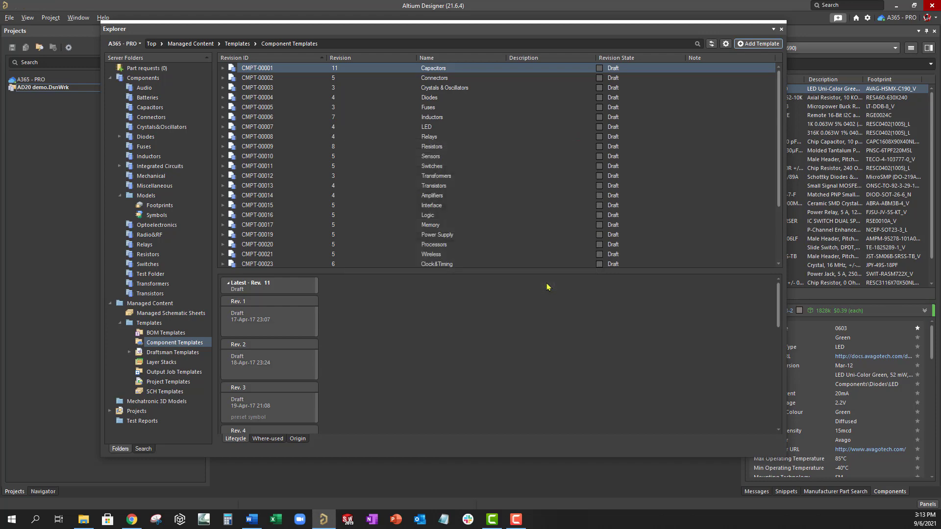
click(782, 30)
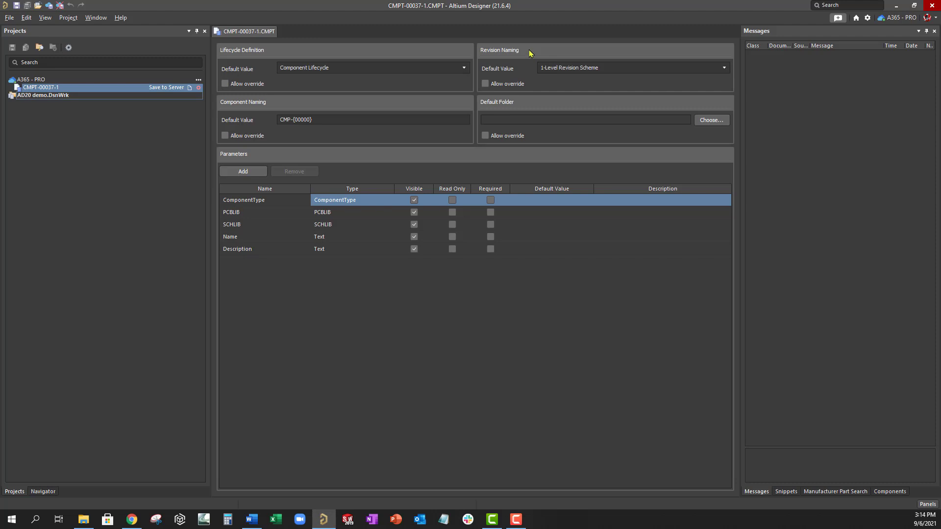
click(867, 18)
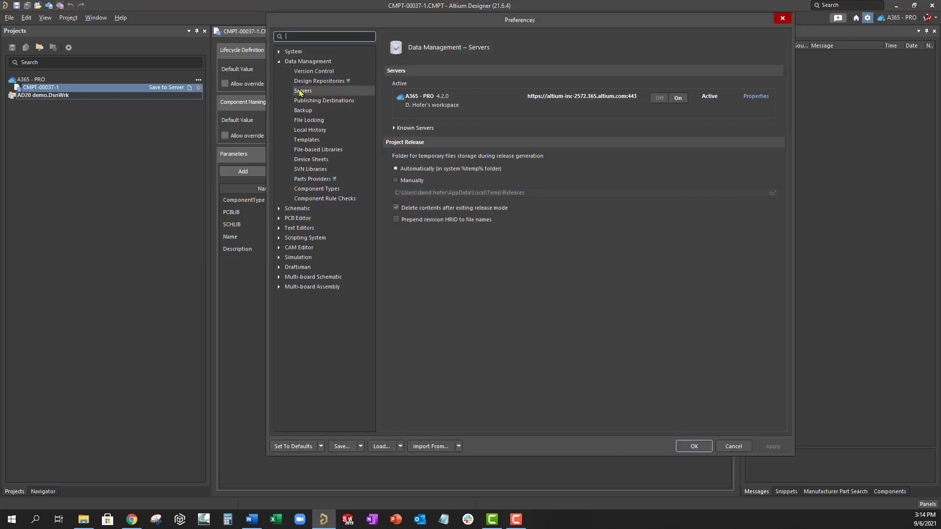
click(755, 96)
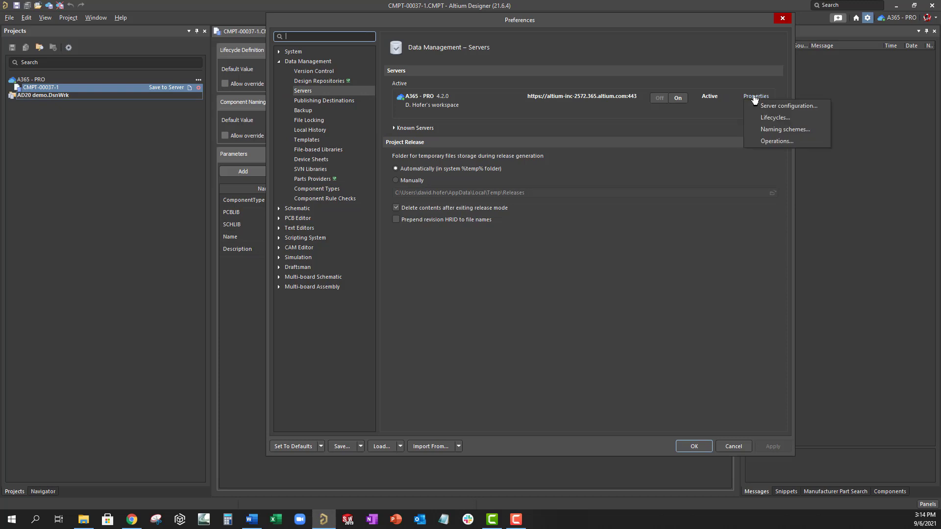
click(773, 119)
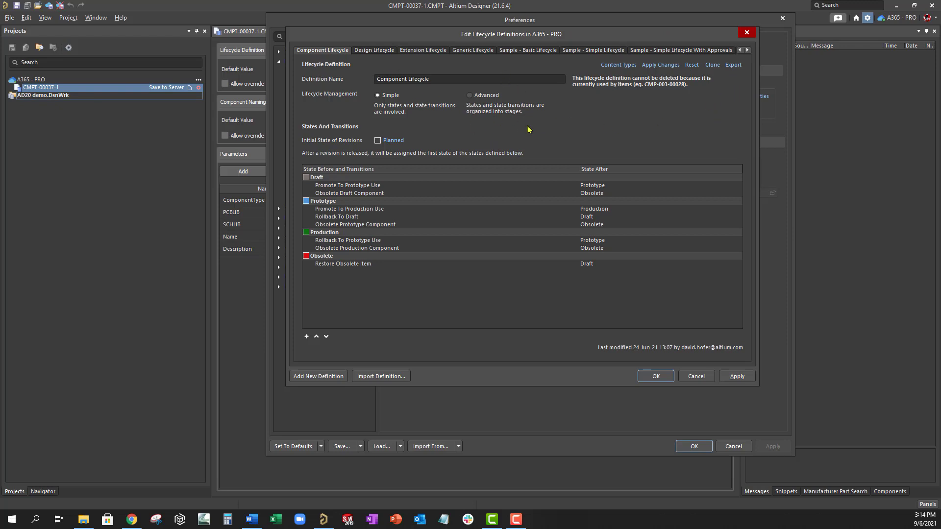
click(704, 379)
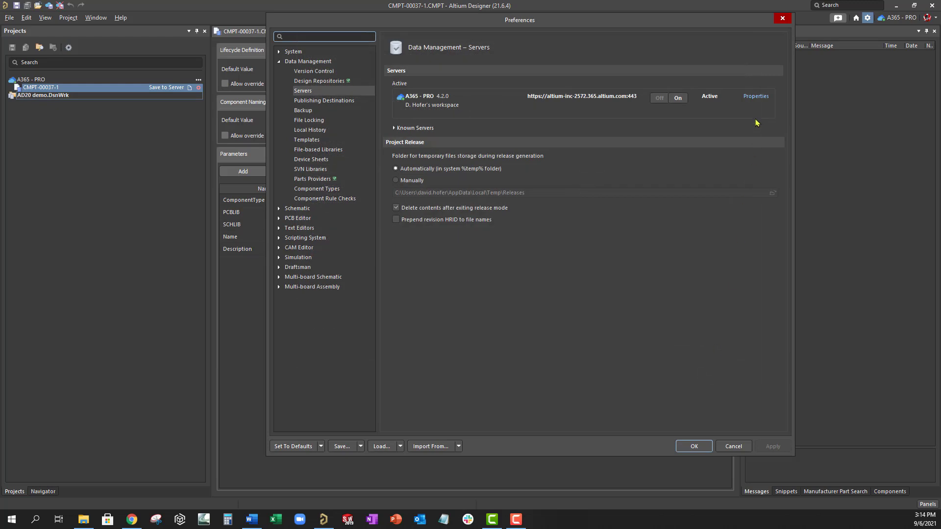
click(756, 96)
click(769, 130)
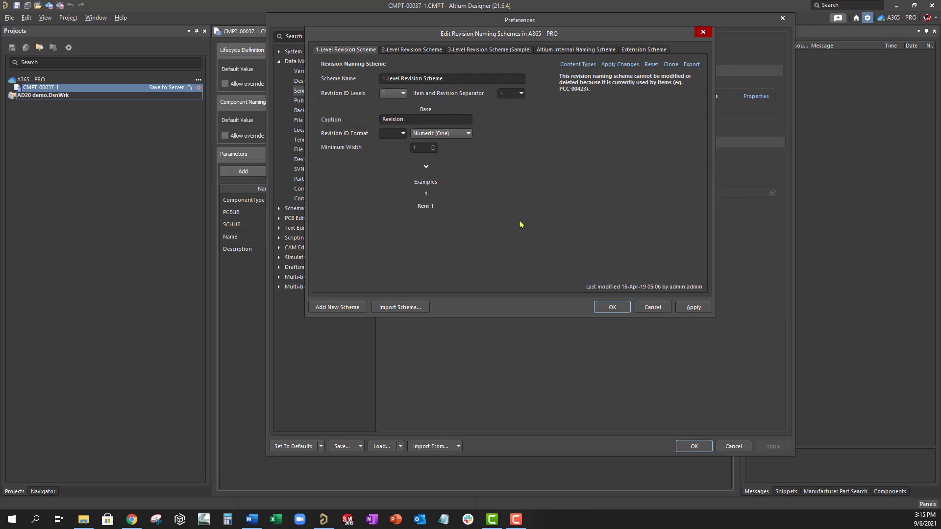
click(653, 308)
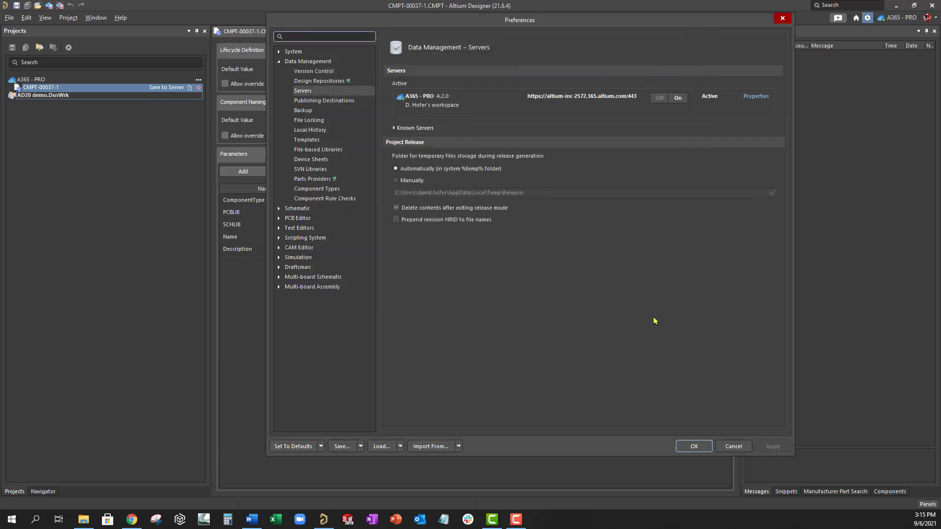
click(727, 448)
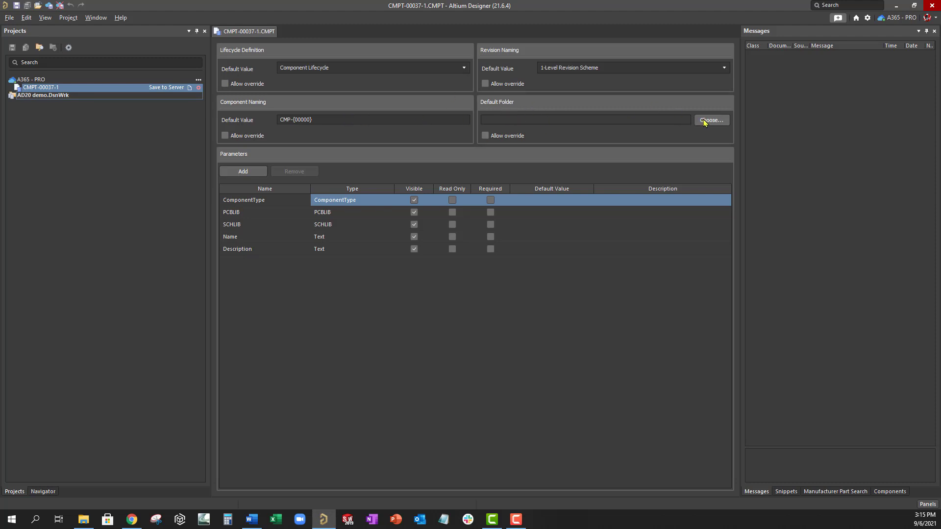
Choose Components\Test Folder as the template's default folder.
click(713, 124)
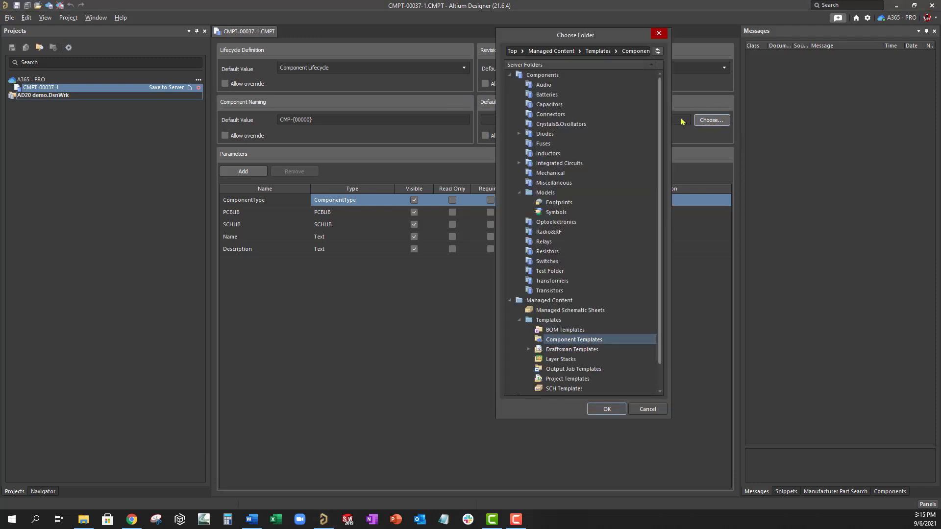
drag(664, 137, 662, 151)
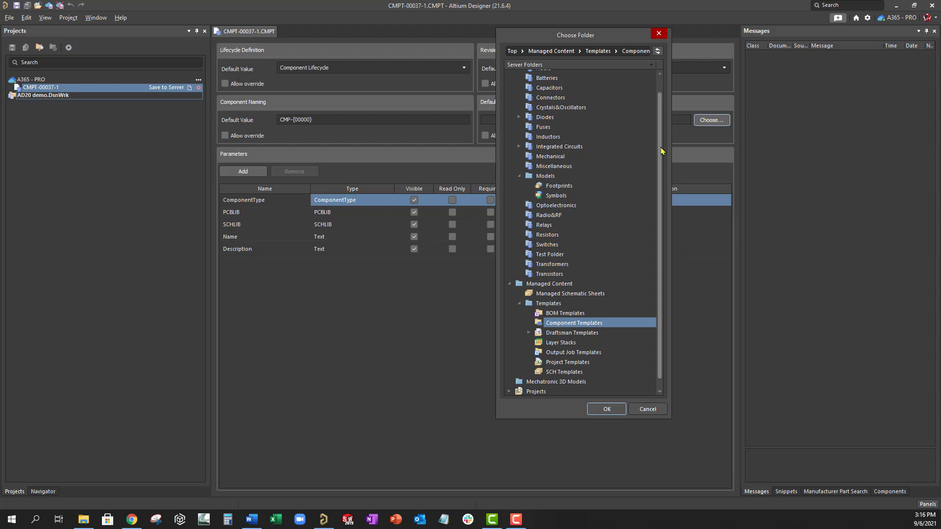
click(549, 255)
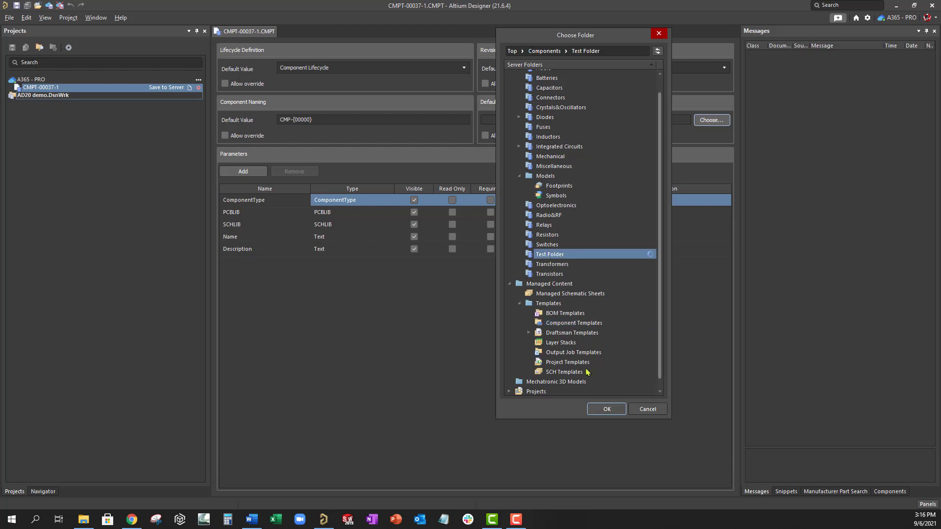
click(606, 409)
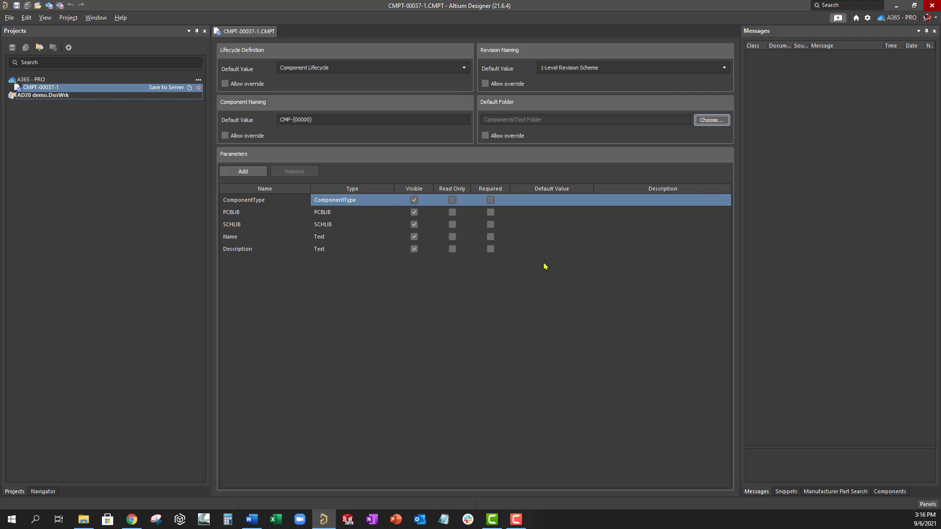
click(562, 201)
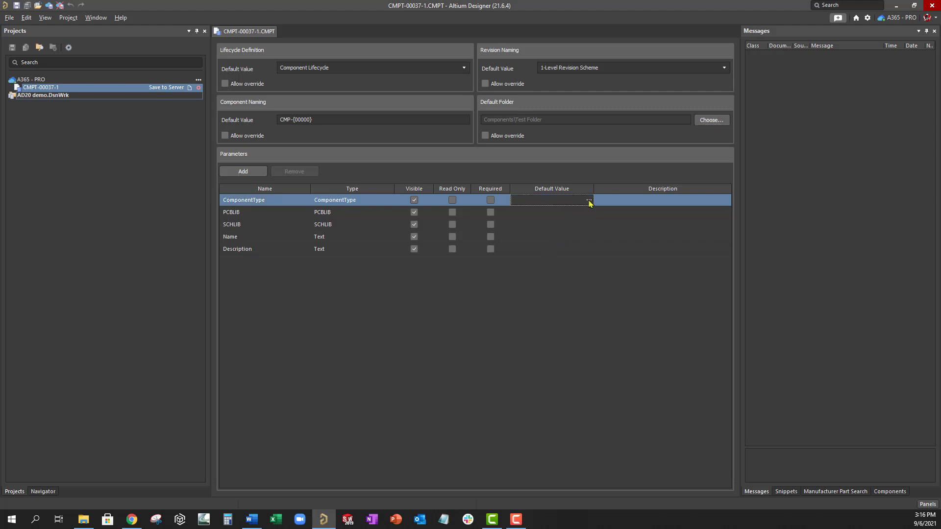
click(588, 201)
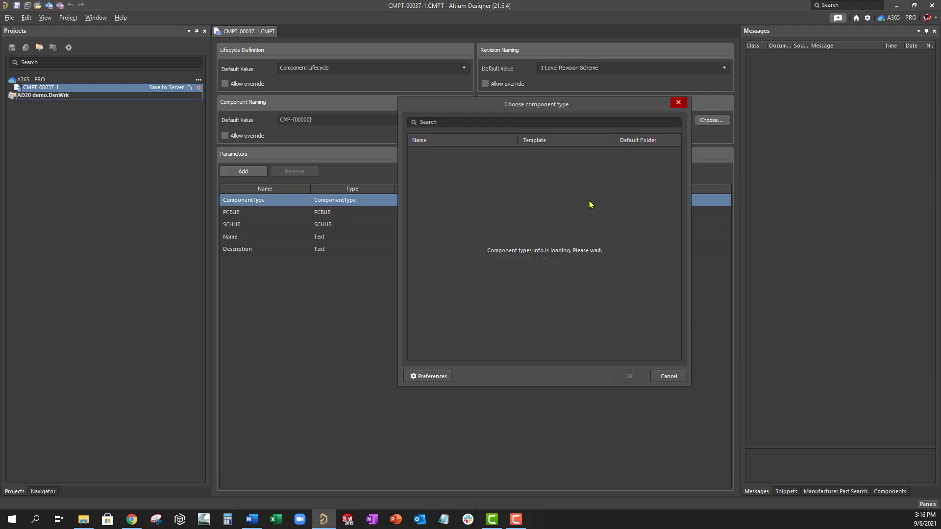
drag(599, 97, 600, 14)
drag(573, 386, 568, 442)
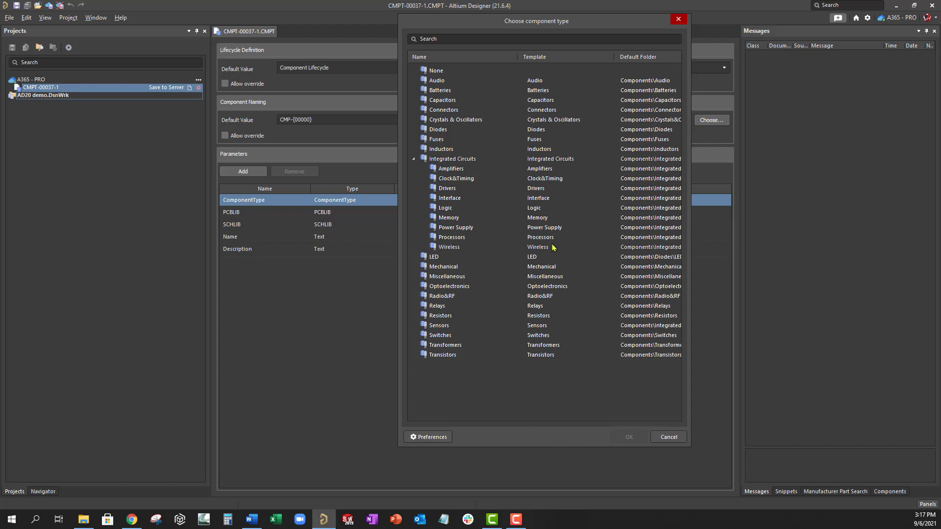
click(442, 441)
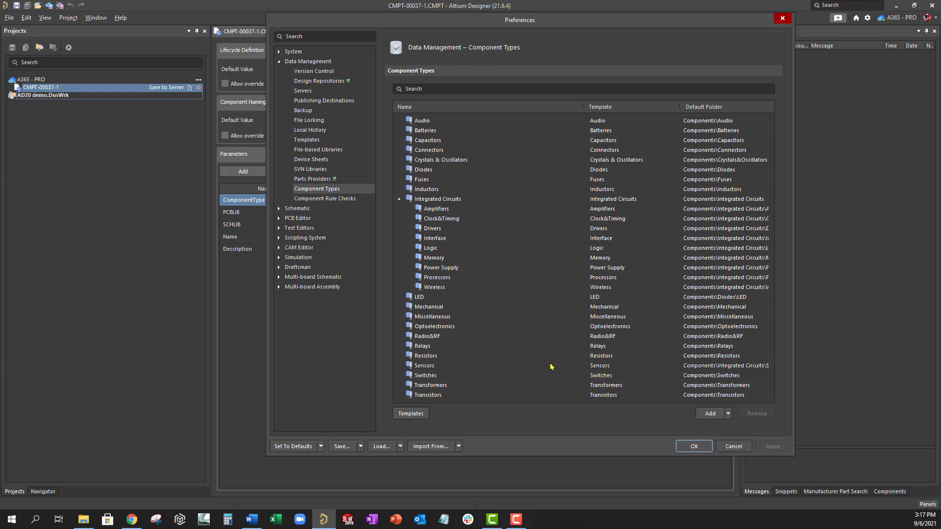
click(712, 413)
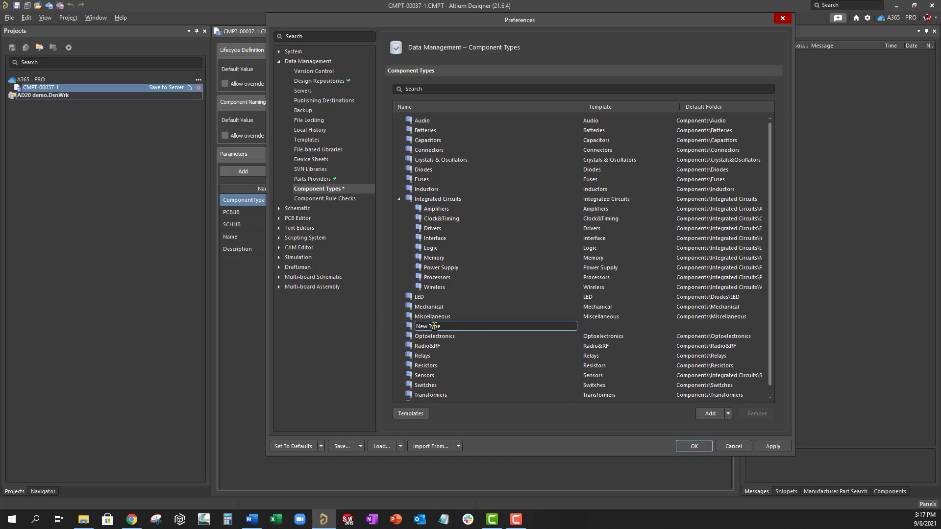
click(737, 446)
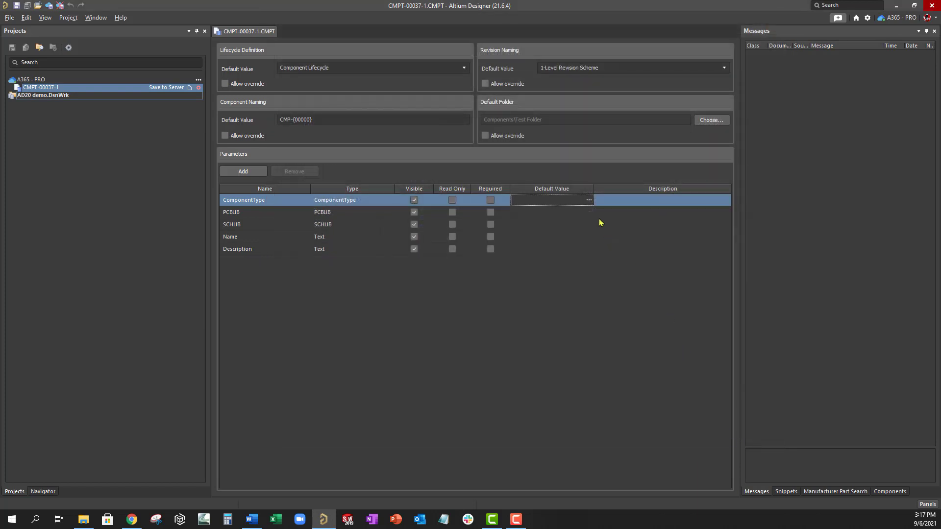
Pick Resistors from the component type list as ComponentType's default value.
click(588, 200)
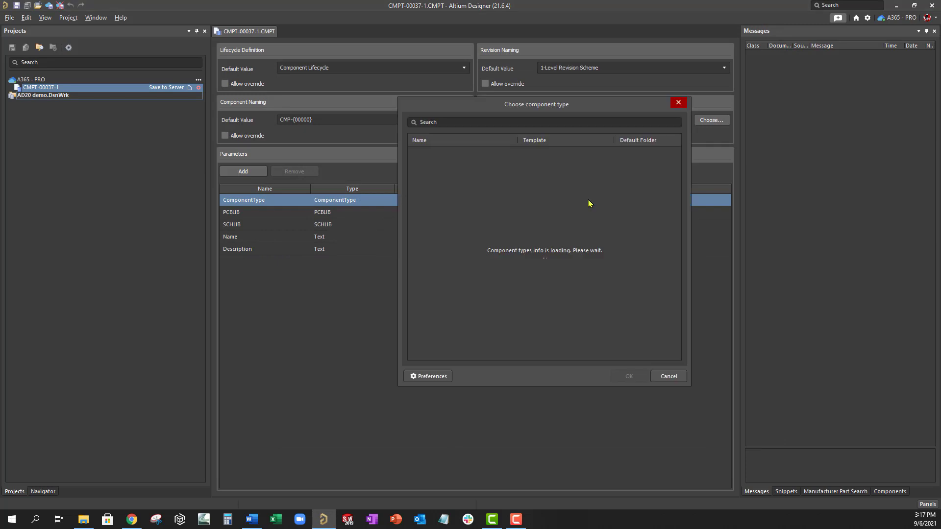
scroll(544, 301, down, 2)
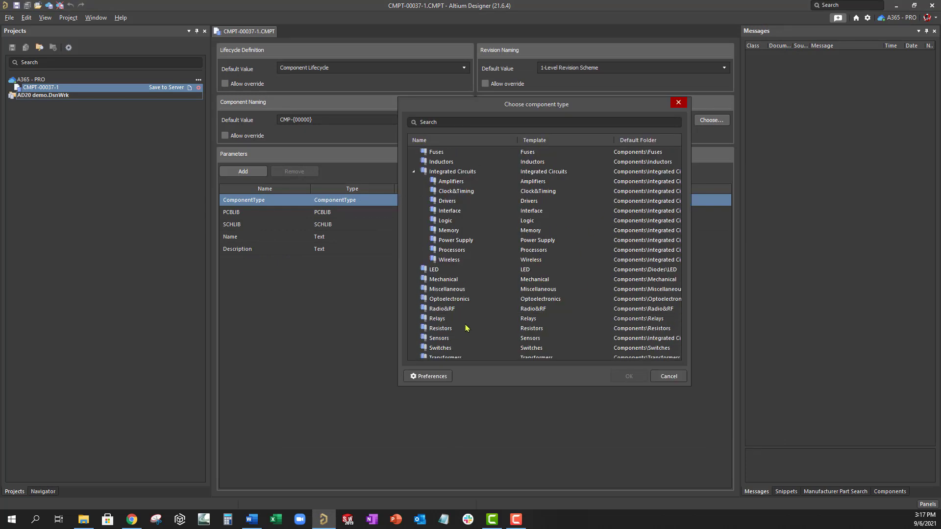
click(435, 333)
click(630, 377)
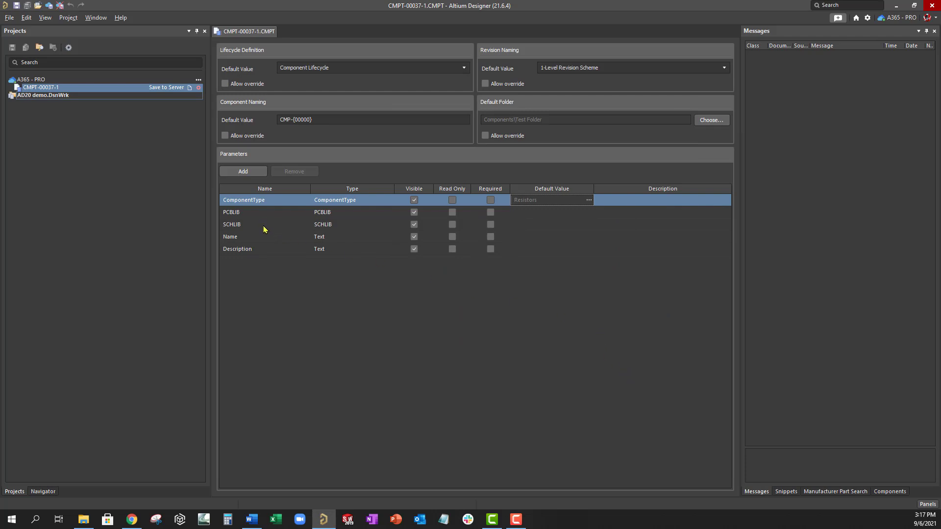
Set the PCBLIB default value to the server footprint PCC-007-0013.
click(569, 213)
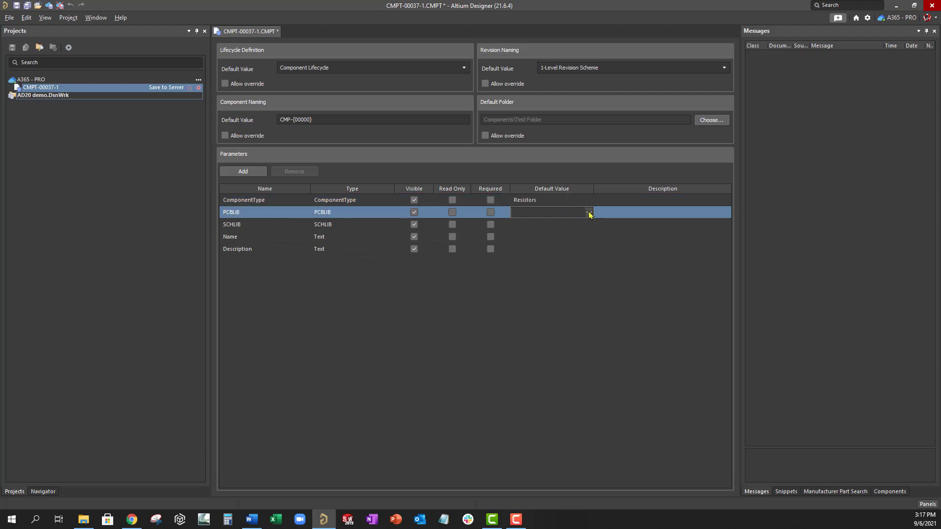
click(590, 213)
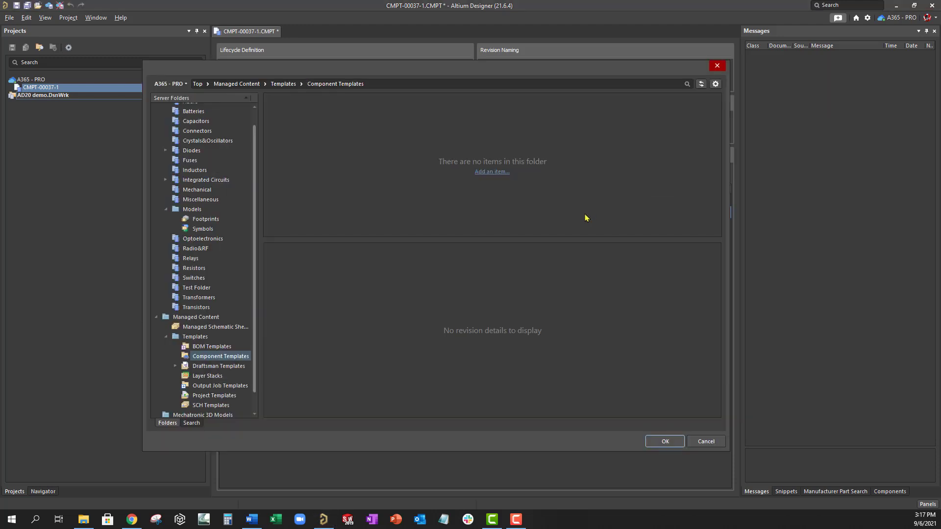
click(204, 220)
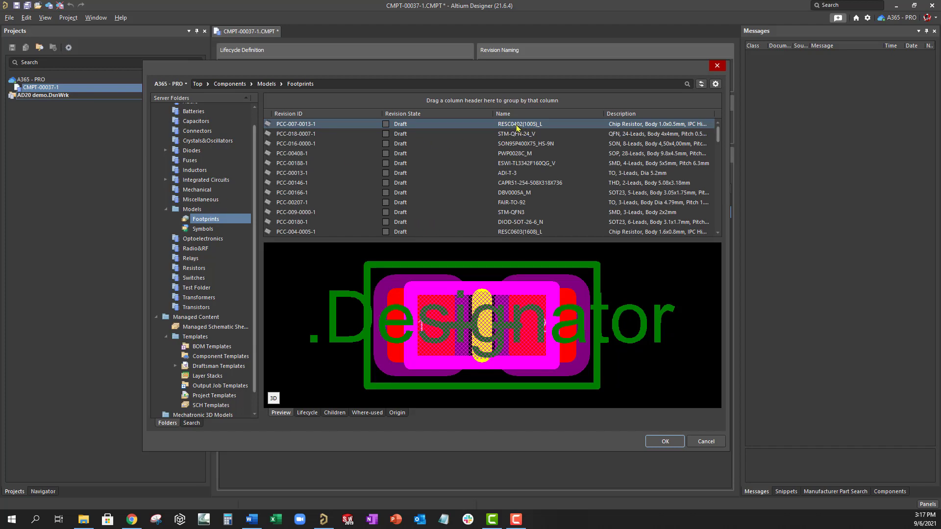
click(663, 443)
Set the SCHLIB default value to the RES-2 resistor symbol SYM-00151.
click(561, 225)
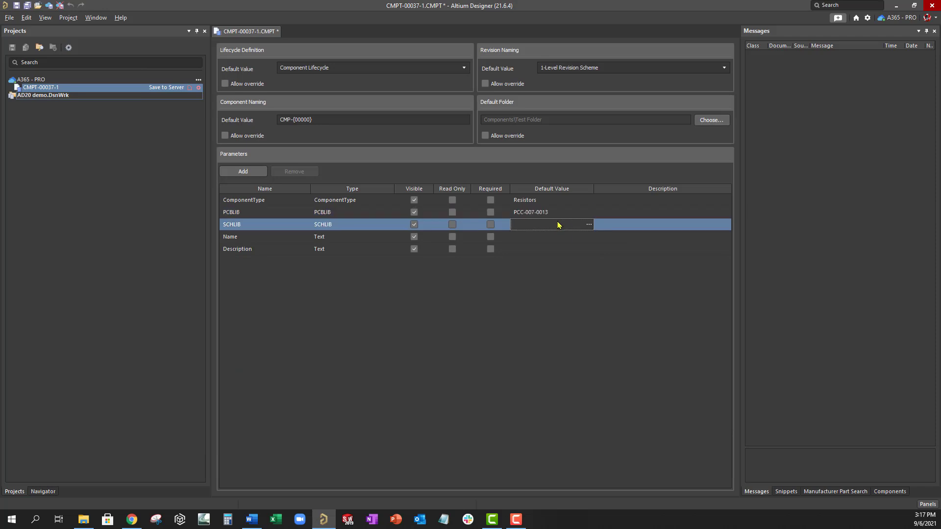
click(588, 225)
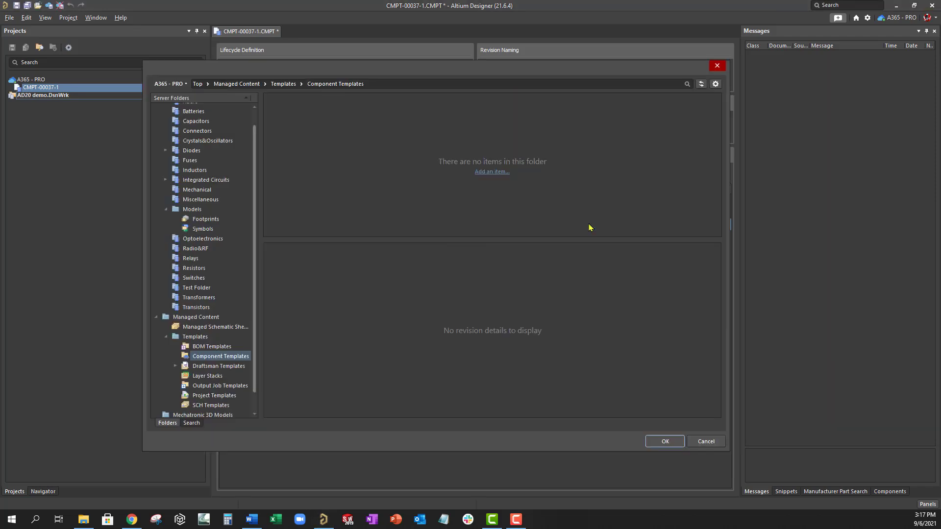
click(203, 230)
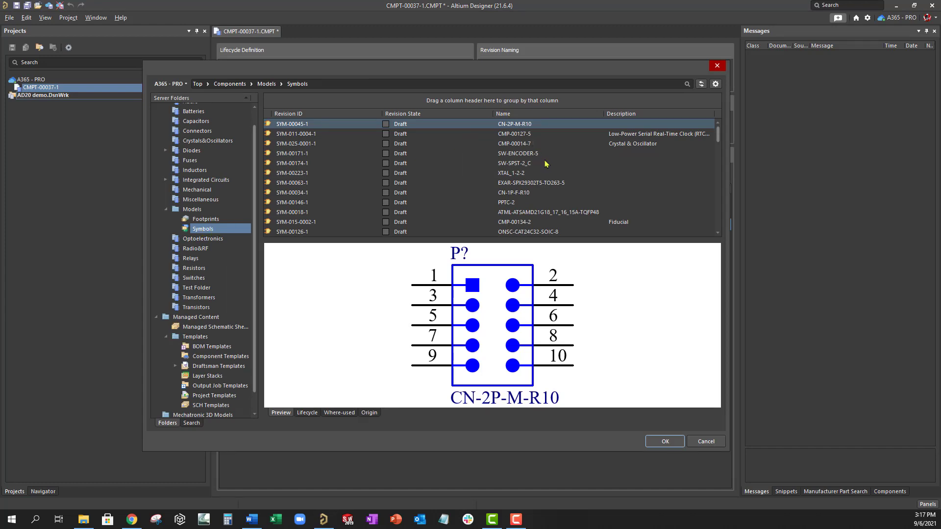
scroll(547, 165, down, 5)
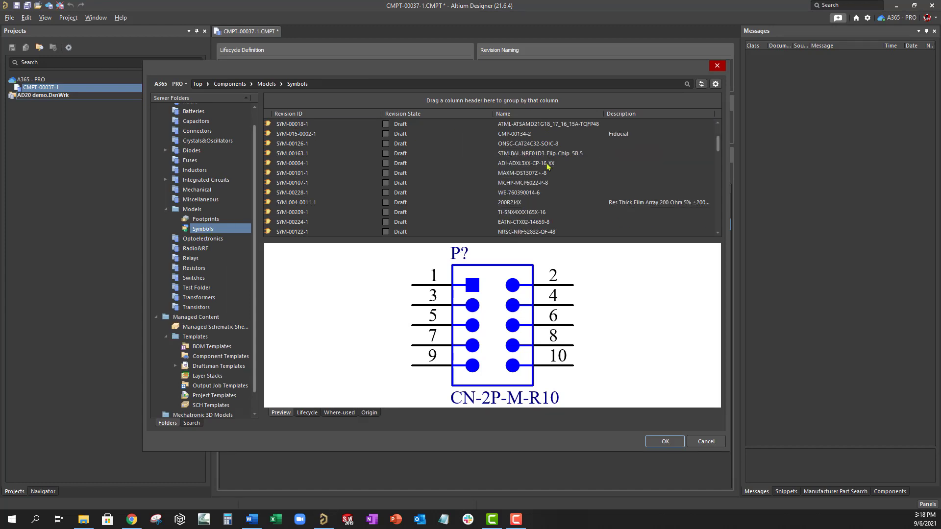
click(538, 114)
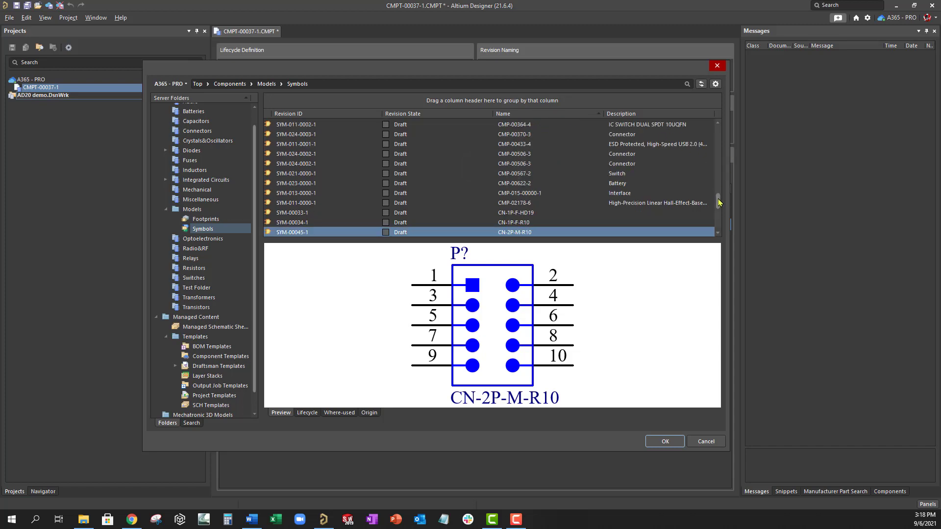
drag(719, 202, 719, 161)
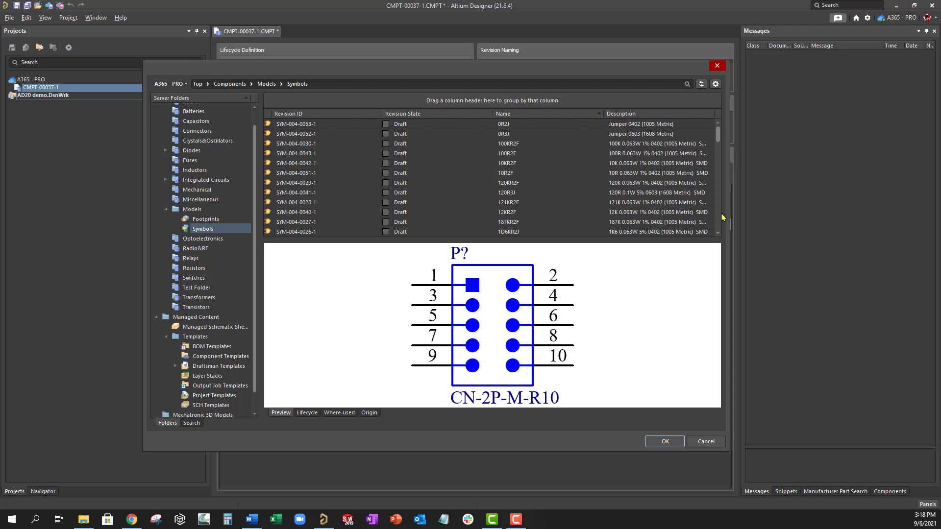
drag(718, 134, 719, 207)
click(530, 153)
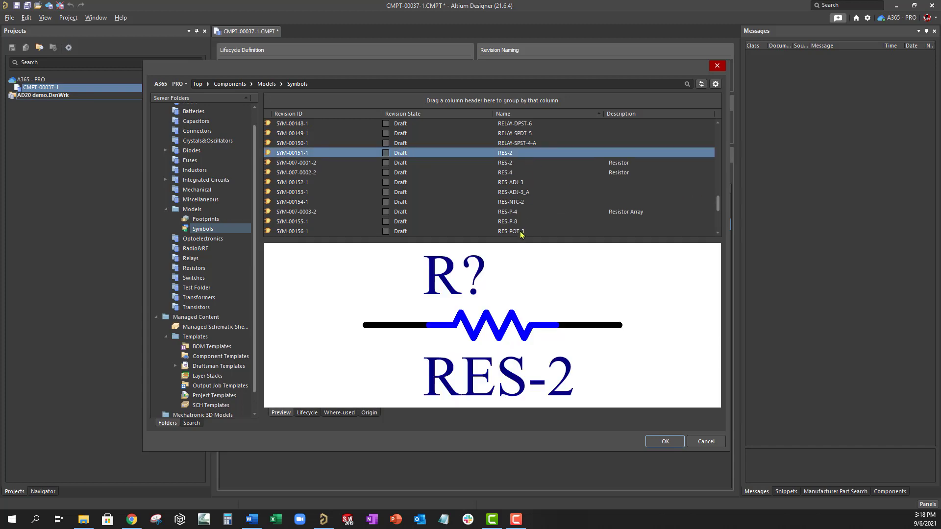
click(666, 442)
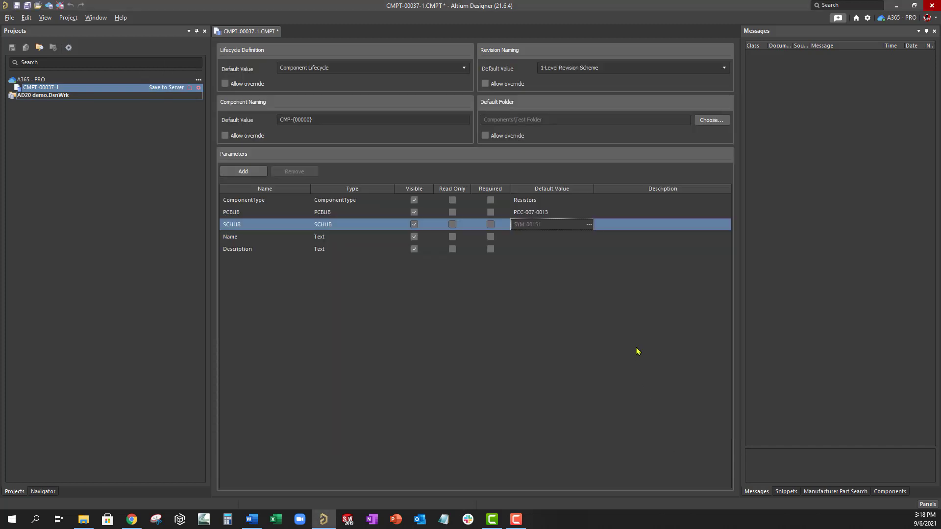
Enter RES10K as the default Name and paste the 'RES SMD 10K OHM 1% 1/16…' description.
key(alt+Tab)
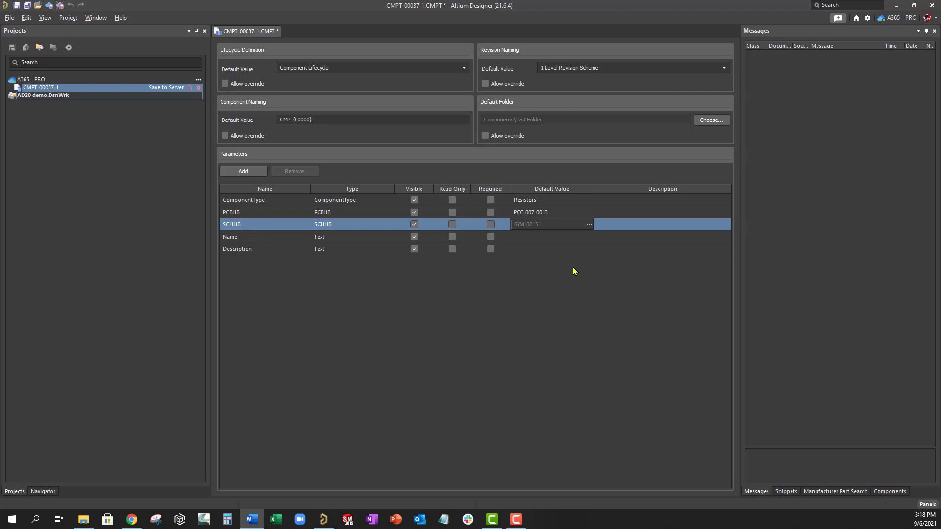
click(545, 239)
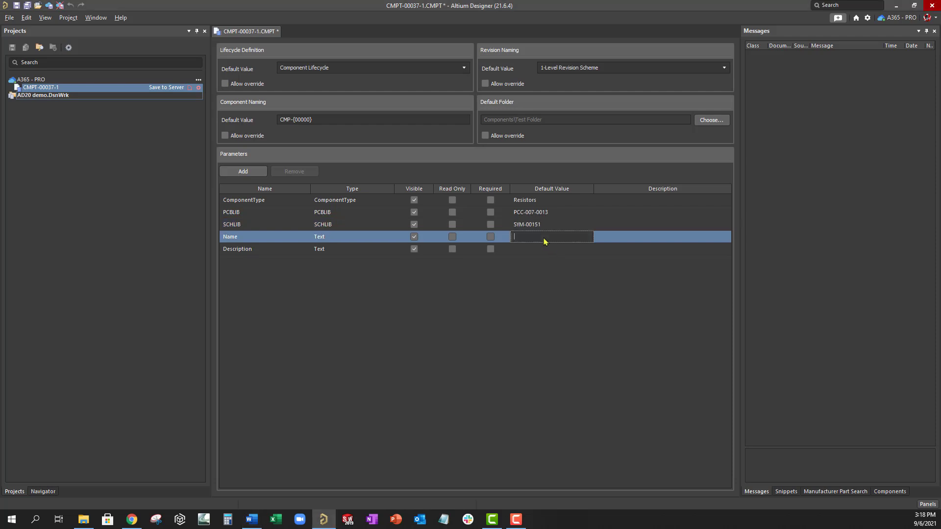
text(RES10K)
click(530, 252)
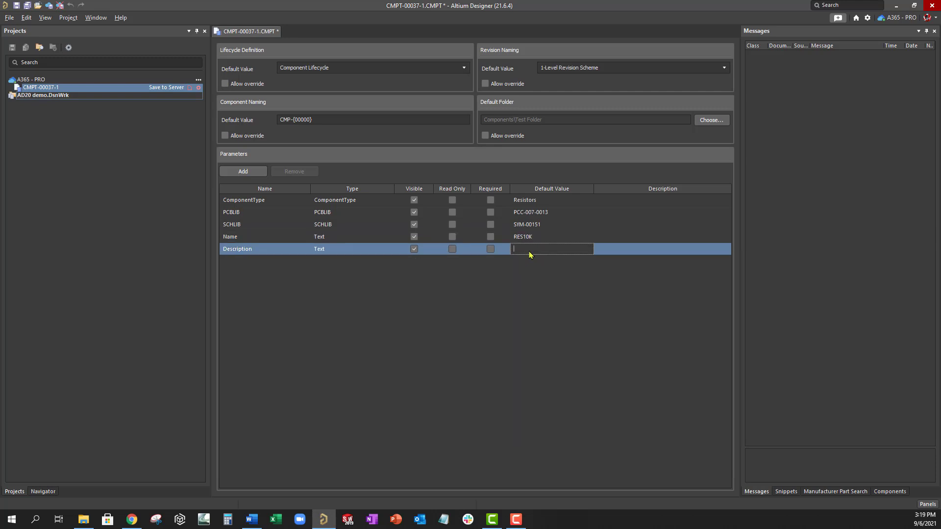
key(ctrl+v)
key(Return)
Add a parameter named Value, of type Ohm, with default value 10k.
click(252, 173)
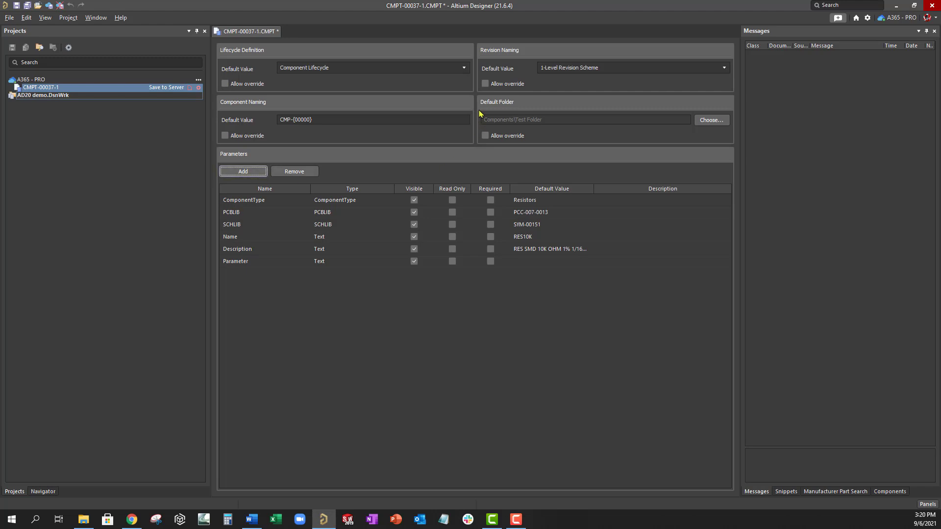
click(268, 264)
click(266, 262)
text(Value)
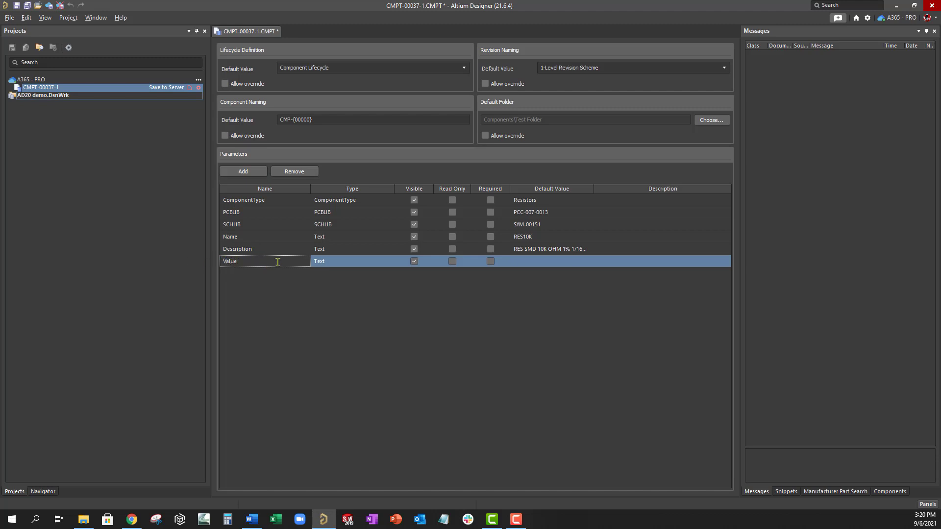
key(Return)
click(354, 263)
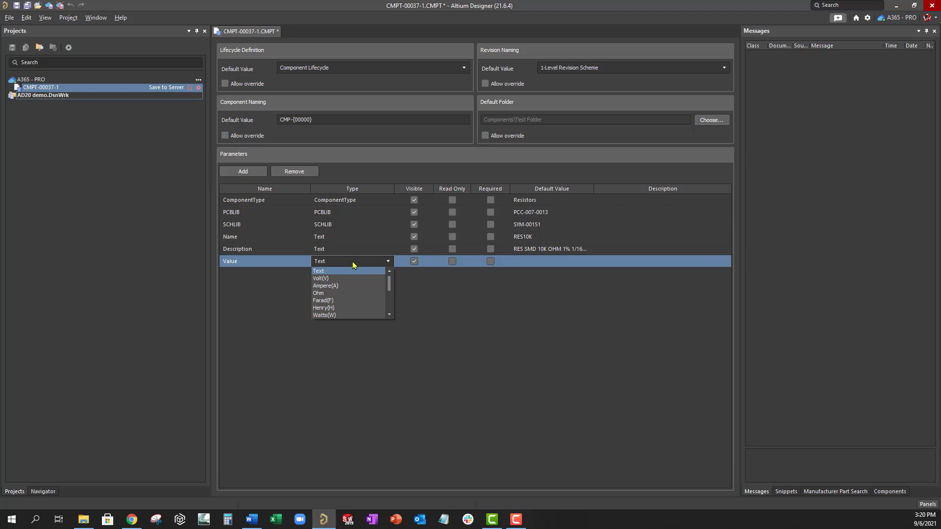
click(347, 293)
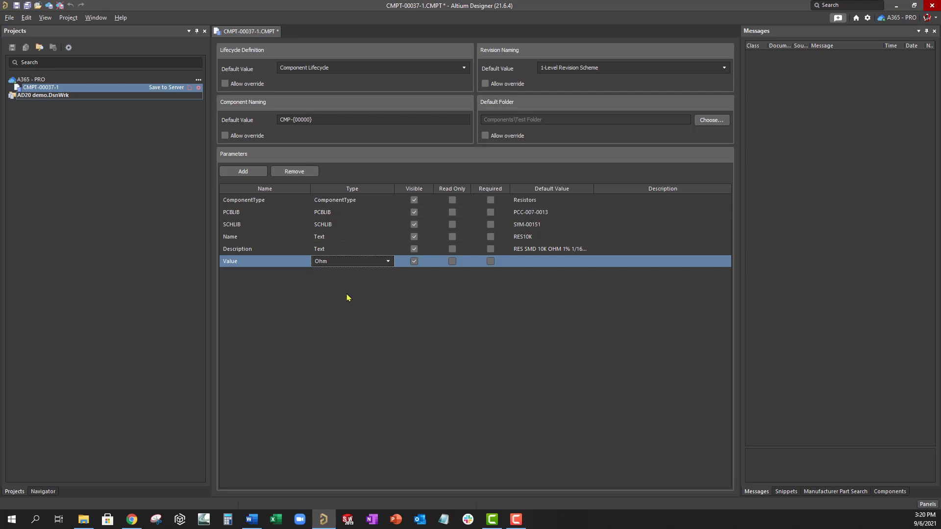
click(537, 263)
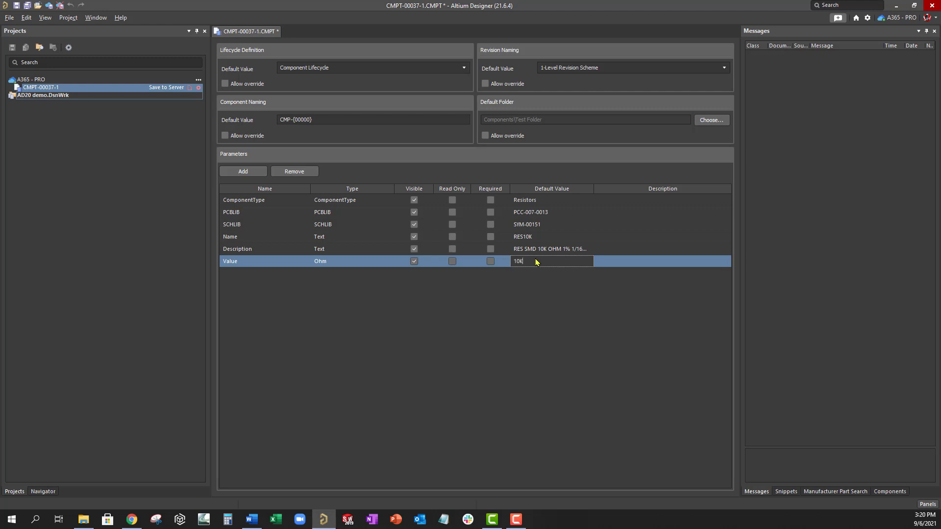
key(Tab)
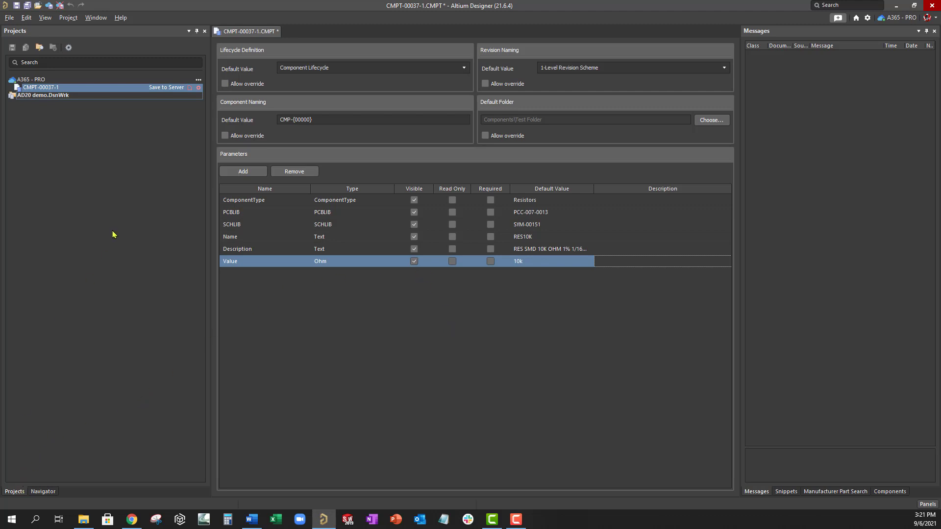
Save CMPT-00037-1 to the server with the release note '1st commit'.
click(168, 91)
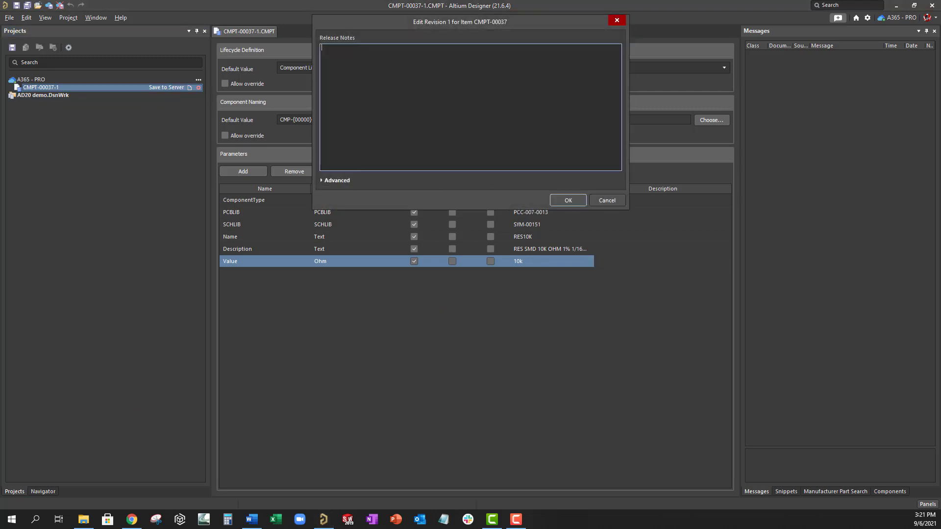
drag(380, 24, 389, 82)
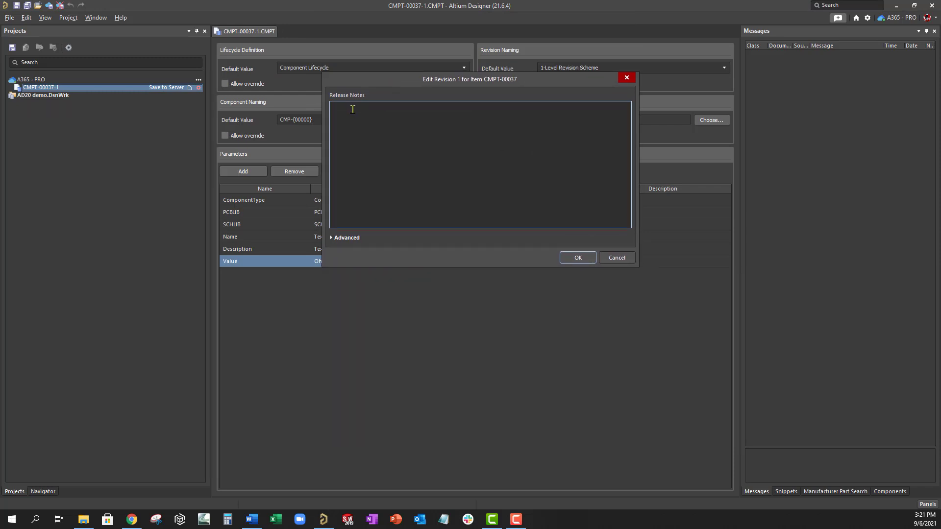
text(1st commit)
click(577, 259)
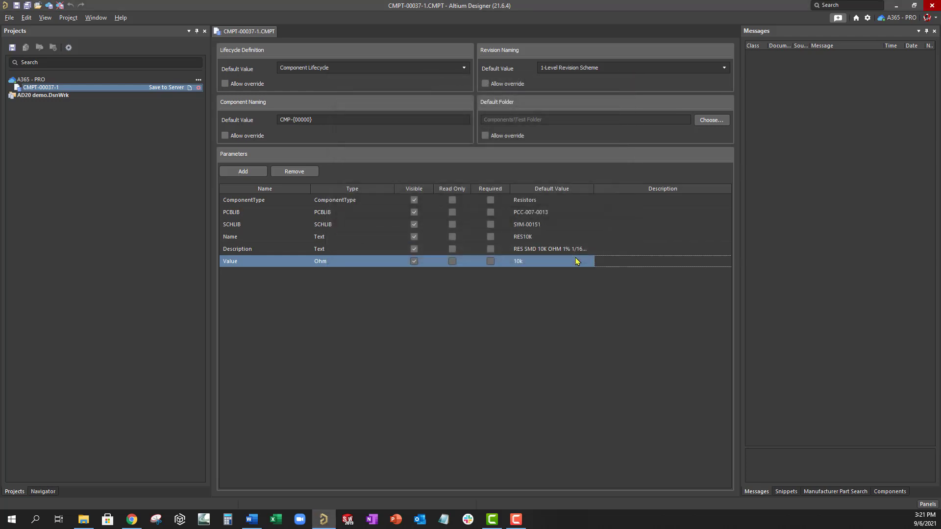
Reopen Explorer and select CMPT-00037 in Component Templates to see its revision 1 with note '1st commit'.
click(928, 505)
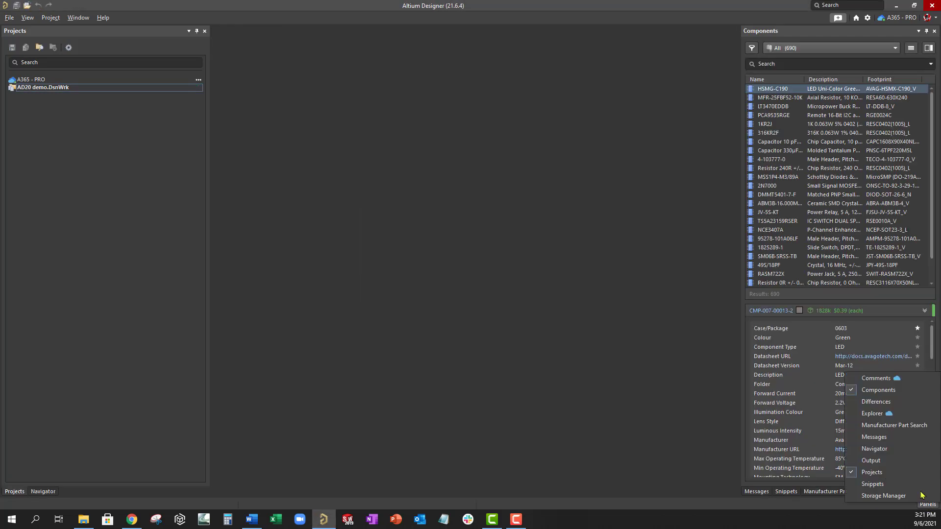
click(878, 417)
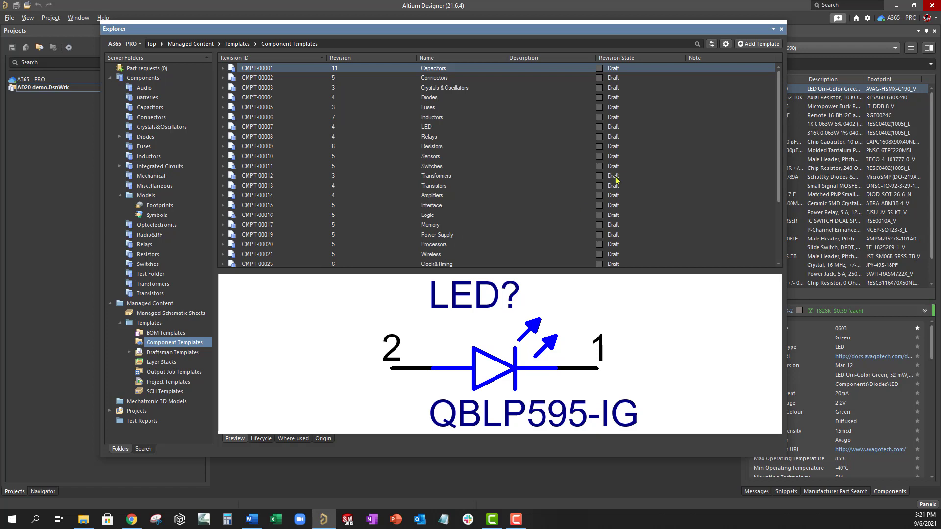
scroll(617, 181, down, 3)
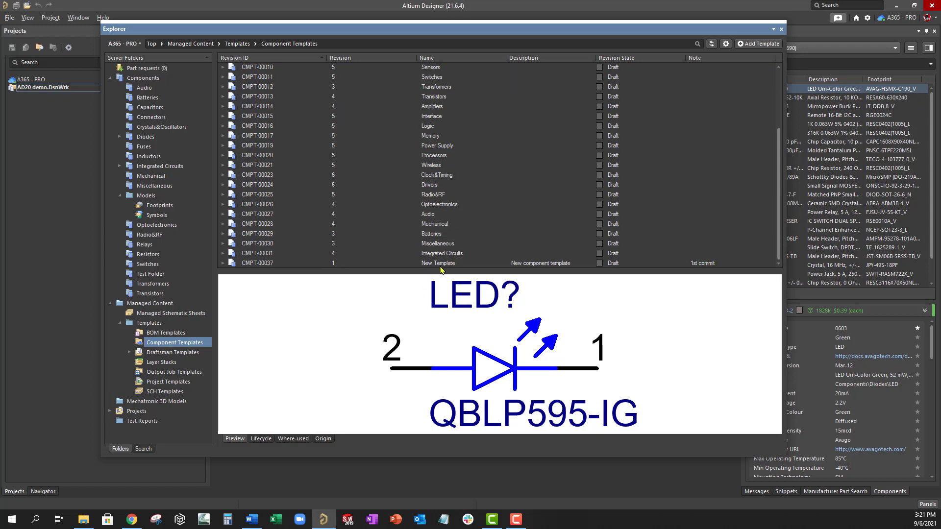
click(445, 265)
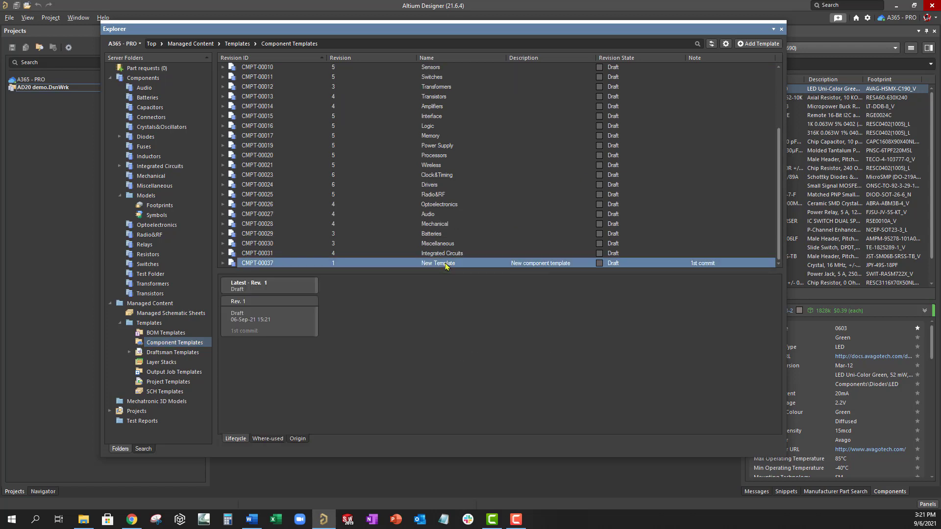